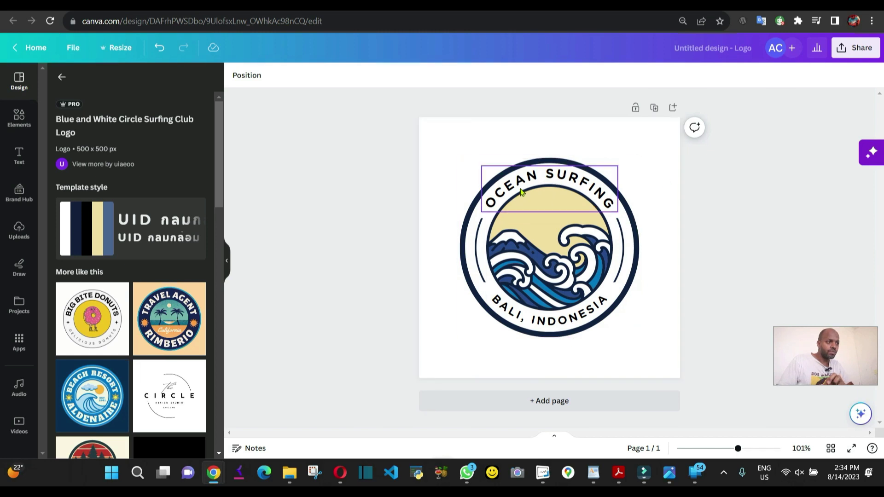
# Delete the OCEAN SURFING text from the top of the badge
pyautogui.click(543, 185)
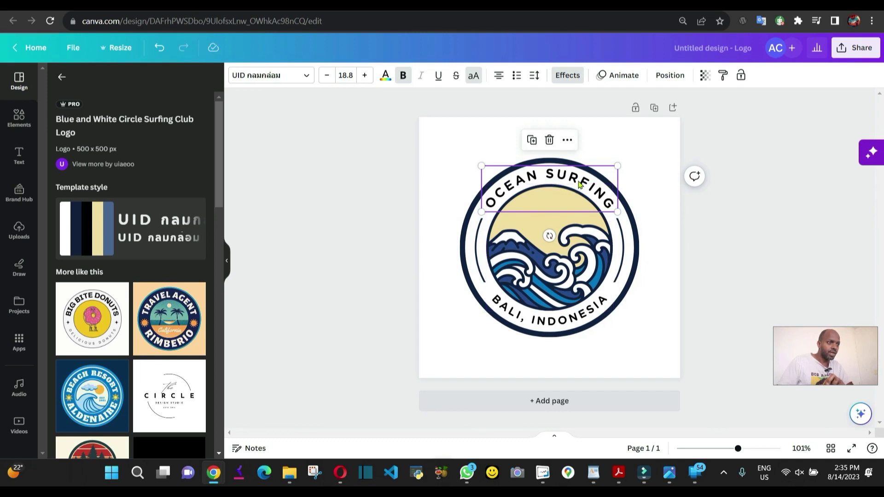
pyautogui.click(550, 141)
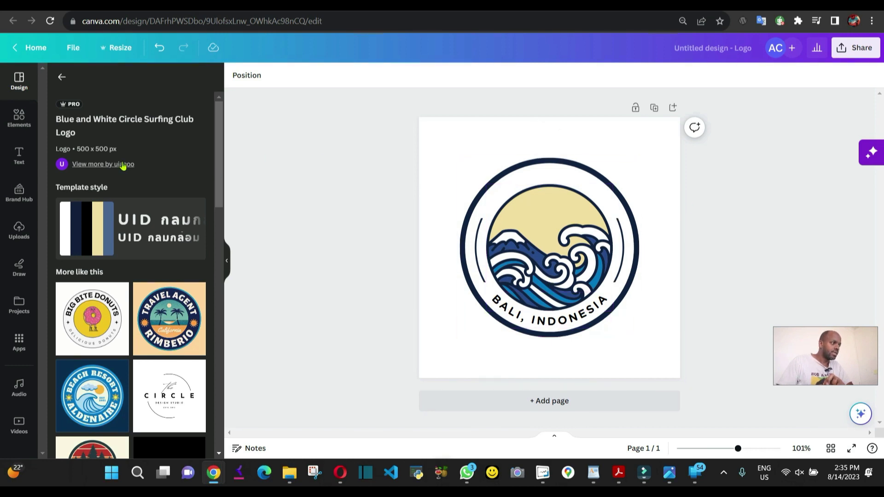
# Add a heading reading 'Koolo Hinde TV' across the middle of the badge
pyautogui.click(18, 155)
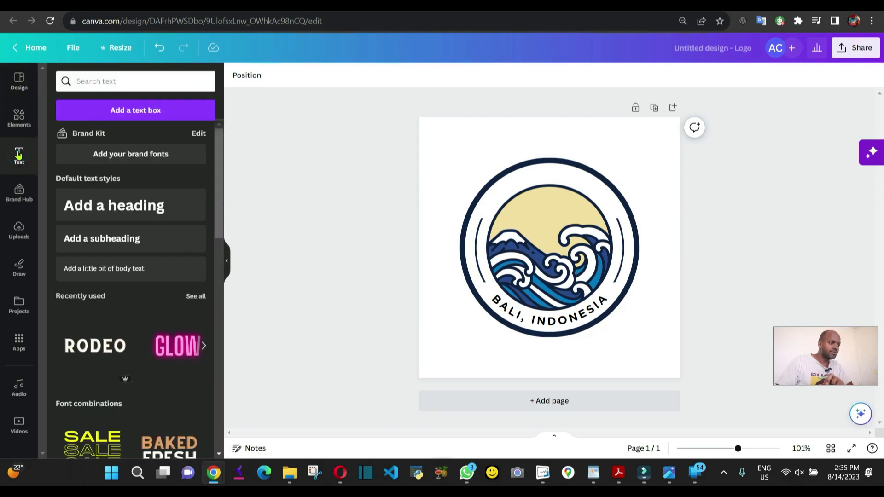
pyautogui.click(139, 208)
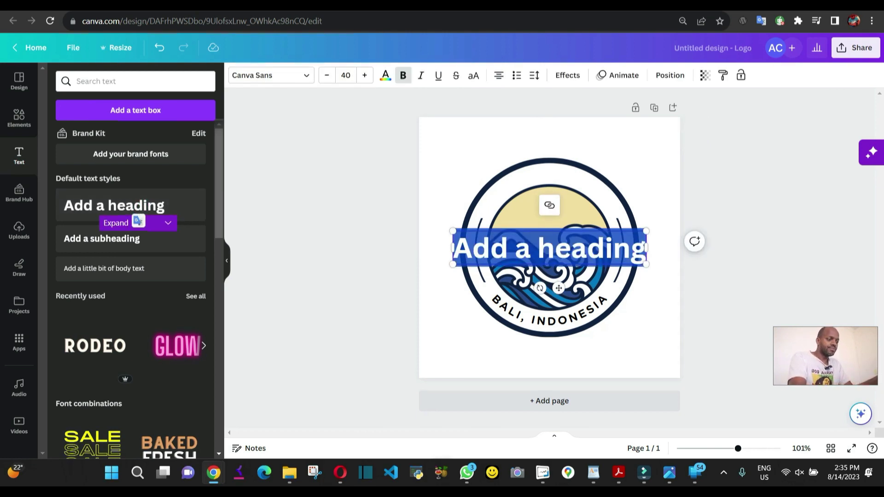
pyautogui.write('K')
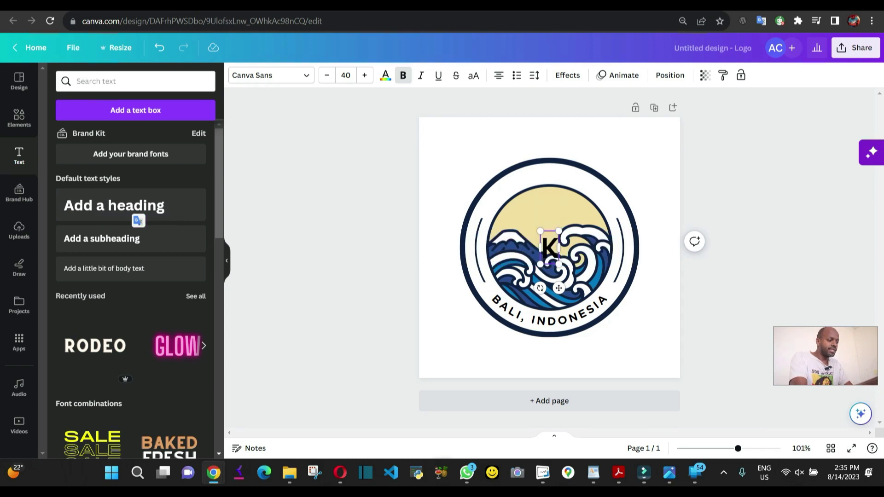
pyautogui.write('oolo')
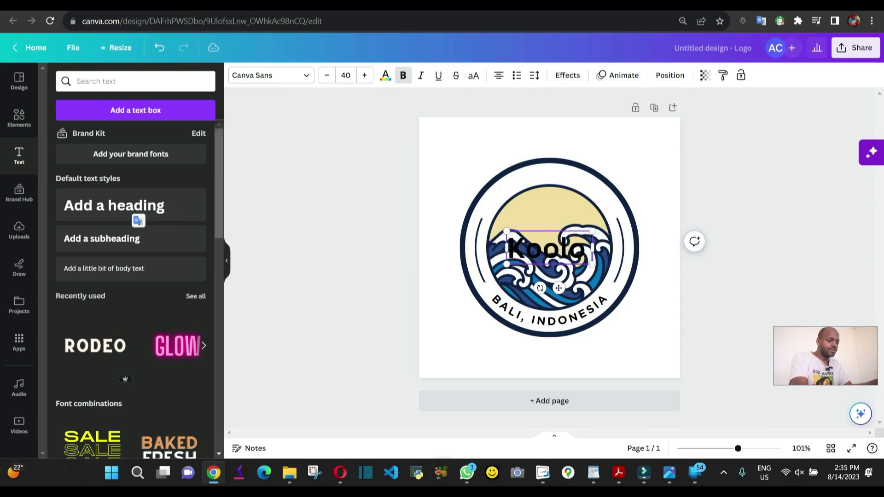
pyautogui.write(' Hinde')
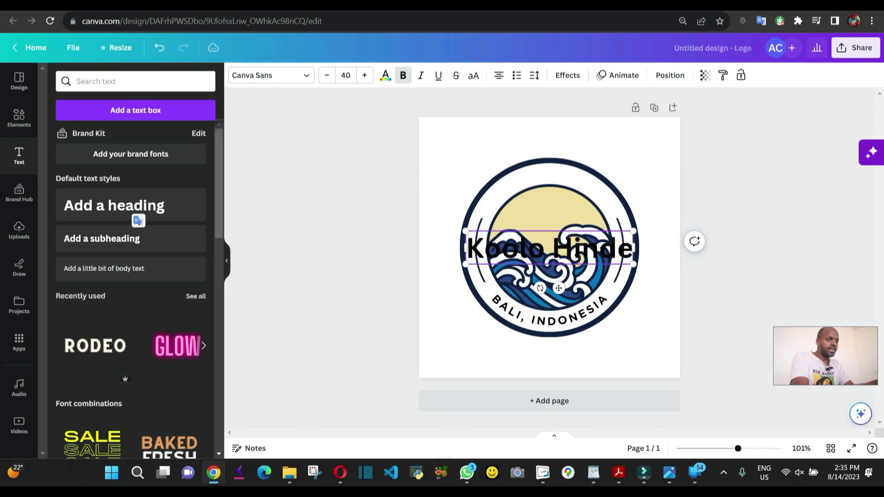
pyautogui.write(' TV')
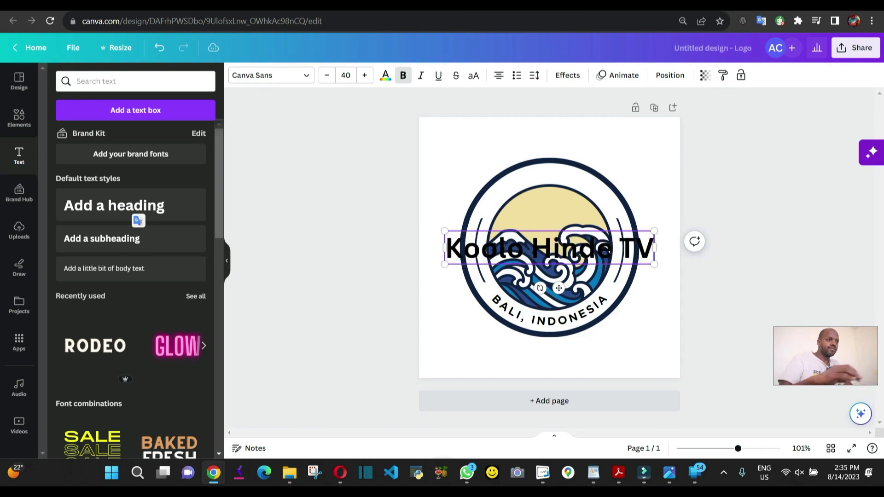
pyautogui.click(654, 145)
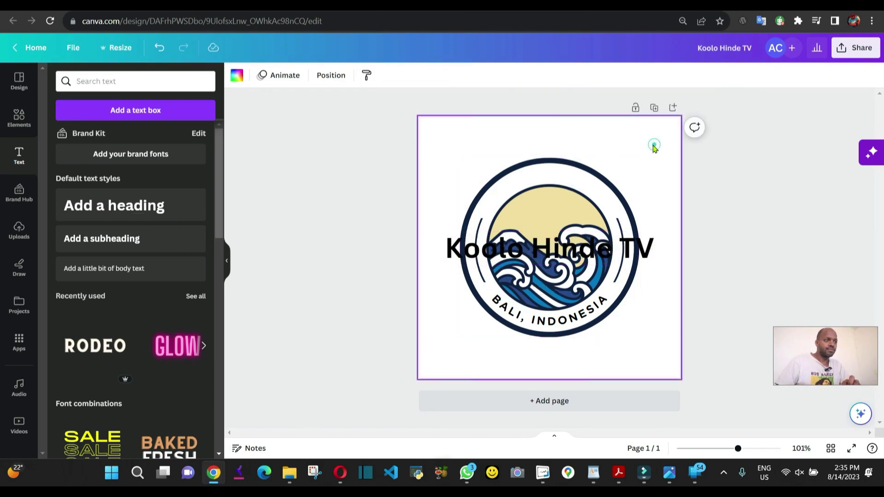
# Move the Koolo Hinde TV heading to the top of the page and check BALI, INDONESIA's font
pyautogui.moveTo(558, 240); pyautogui.dragTo(554, 140)
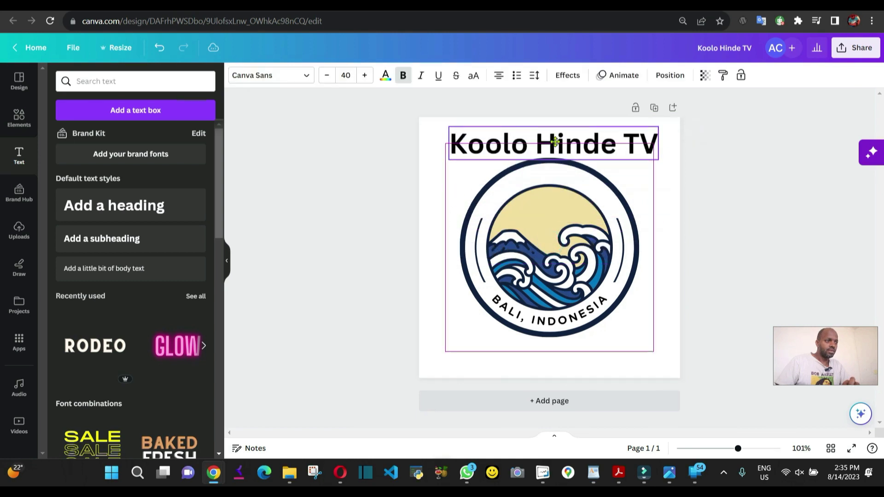
pyautogui.click(554, 326)
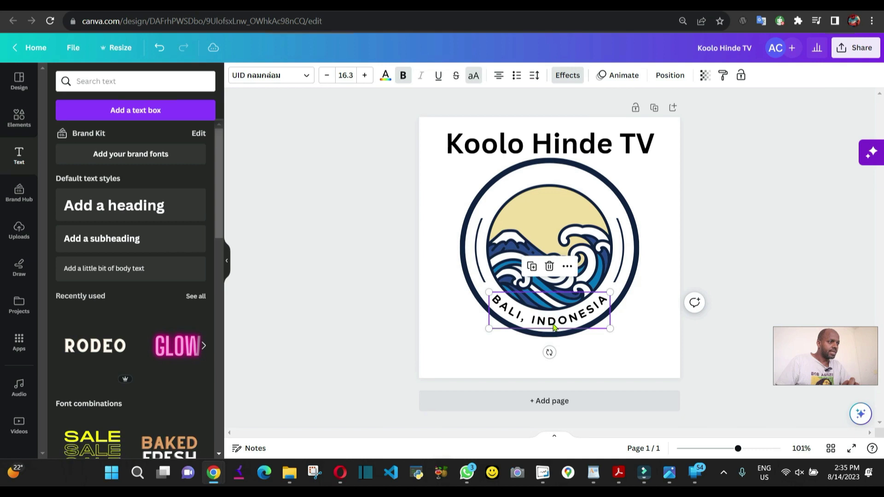
pyautogui.click(516, 159)
# Give the heading the same document font as BALI, INDONESIA and compare their styling
pyautogui.click(282, 76)
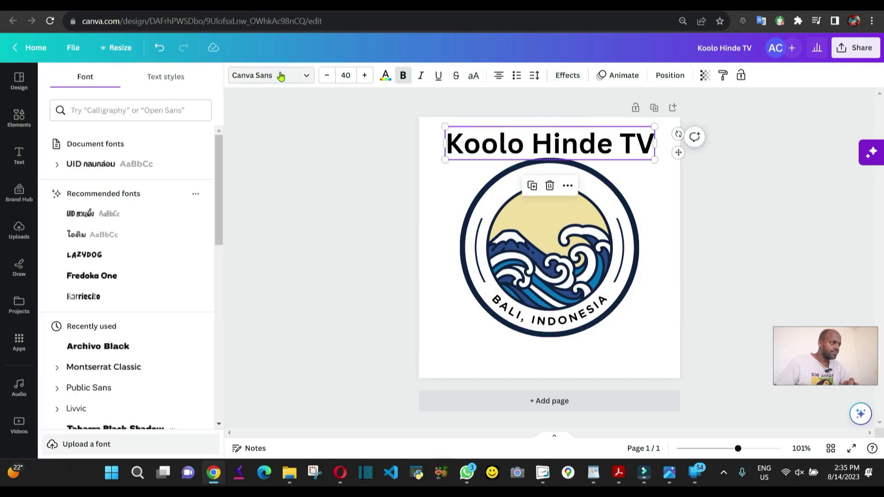
pyautogui.click(104, 164)
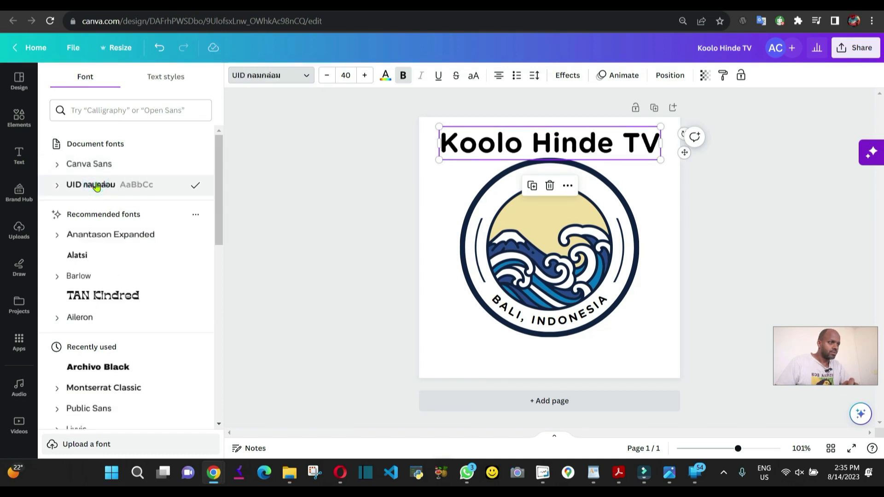
pyautogui.click(755, 237)
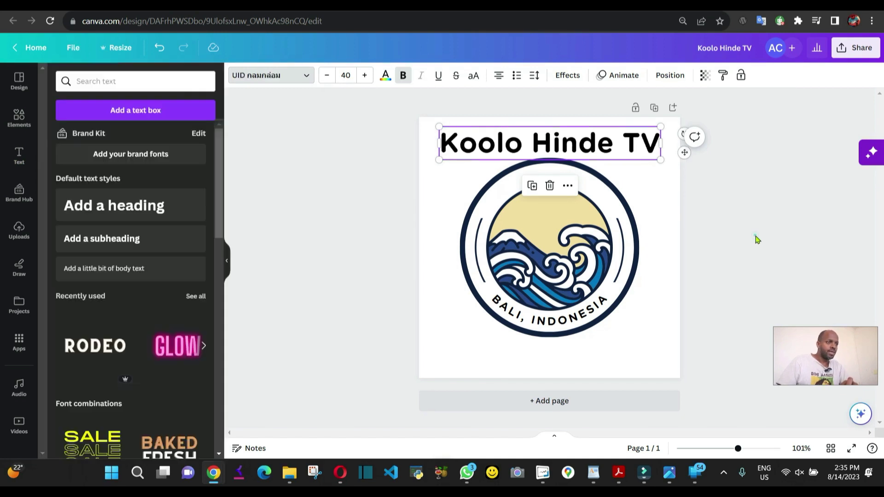
pyautogui.click(728, 216)
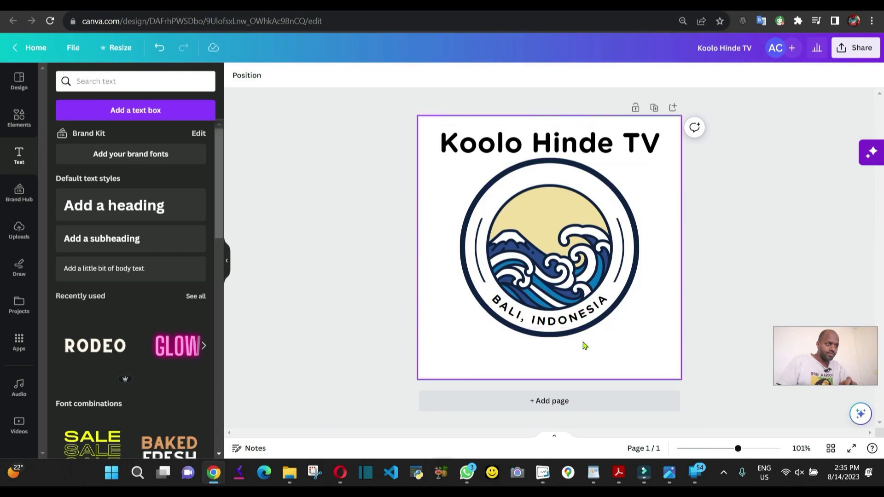
pyautogui.click(575, 320)
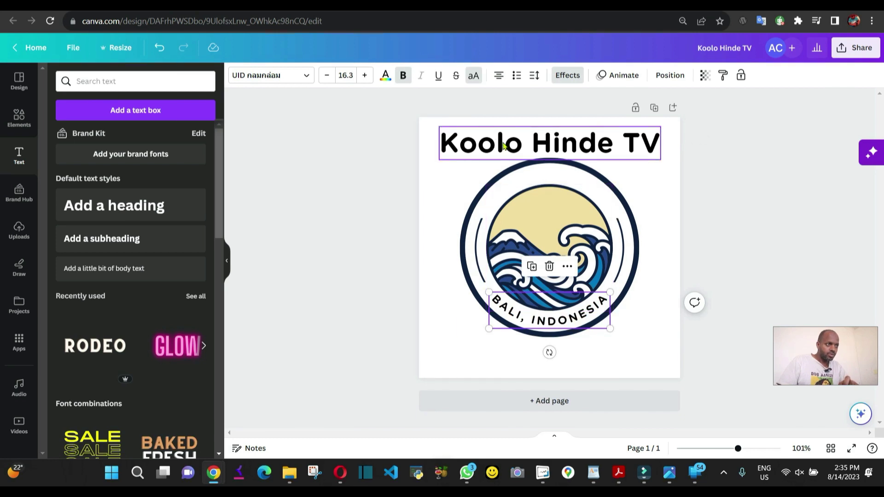
pyautogui.click(529, 140)
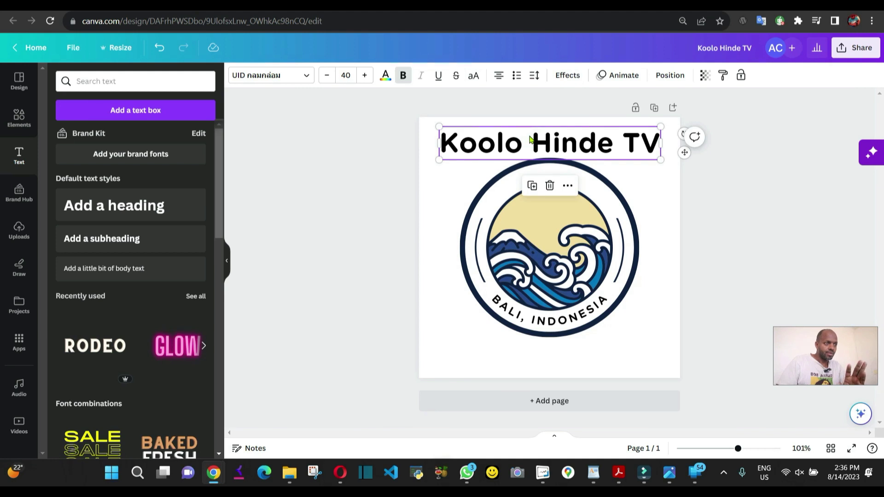
# Apply the Curve effect to Koolo Hinde TV and place it on the badge's top
pyautogui.click(566, 78)
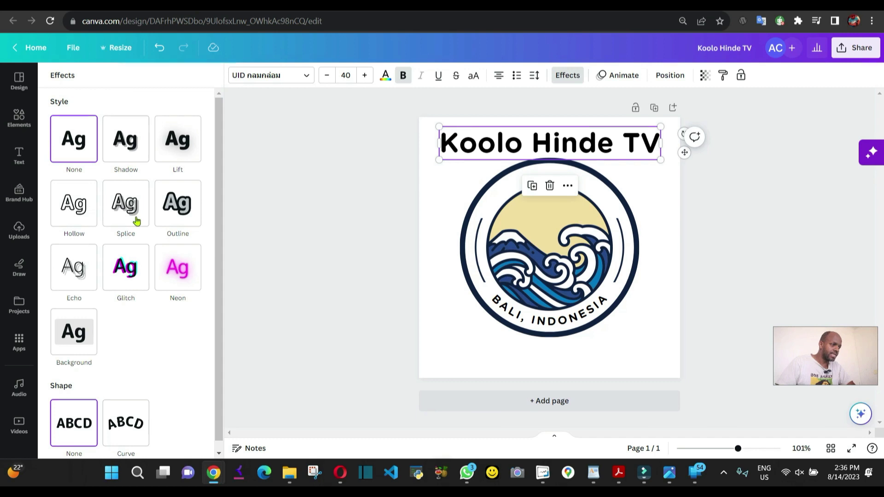
pyautogui.click(129, 430)
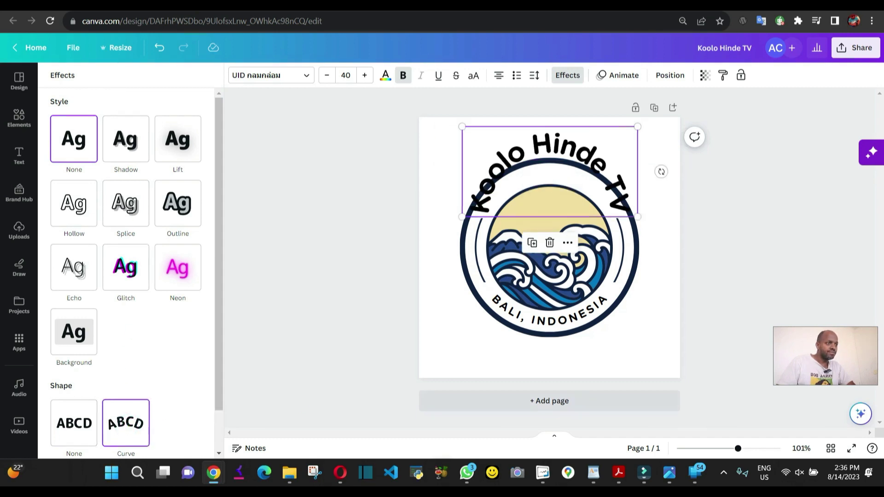
pyautogui.click(759, 230)
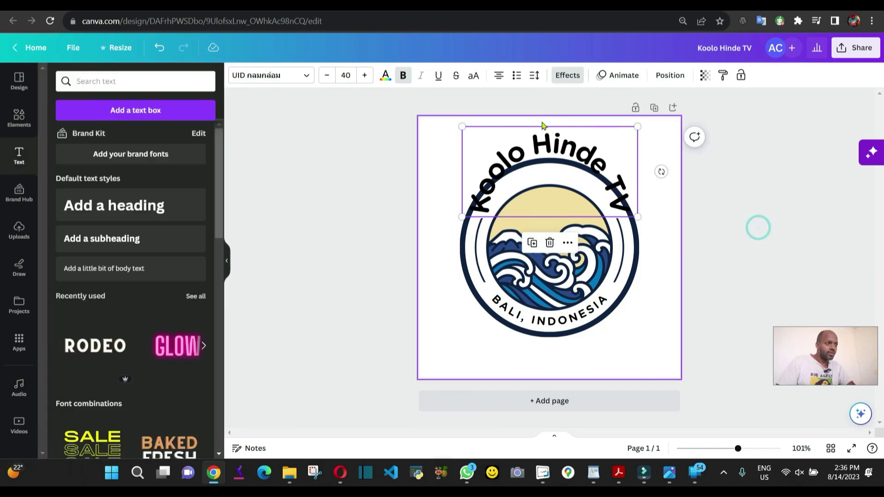
pyautogui.moveTo(554, 133)
pyautogui.mouseDown()
pyautogui.moveTo(547, 118)
pyautogui.moveTo(561, 168)
pyautogui.mouseUp()
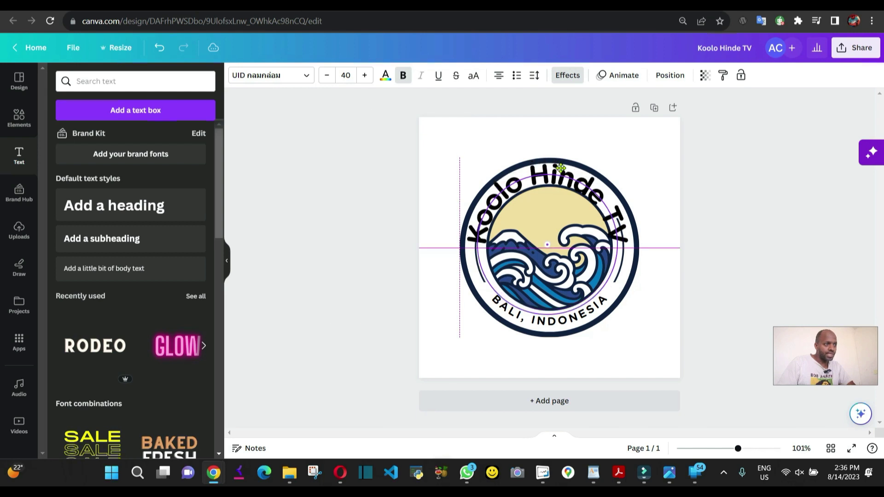
pyautogui.click(748, 224)
# Reduce the curved text's font size from 40 to 25
pyautogui.click(594, 185)
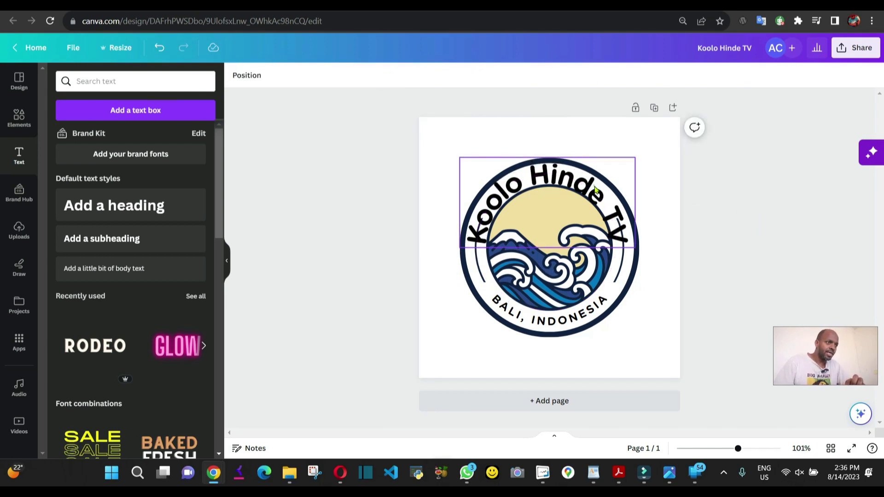
pyautogui.click(327, 77)
pyautogui.click(327, 78)
pyautogui.click(327, 77)
pyautogui.click(327, 77)
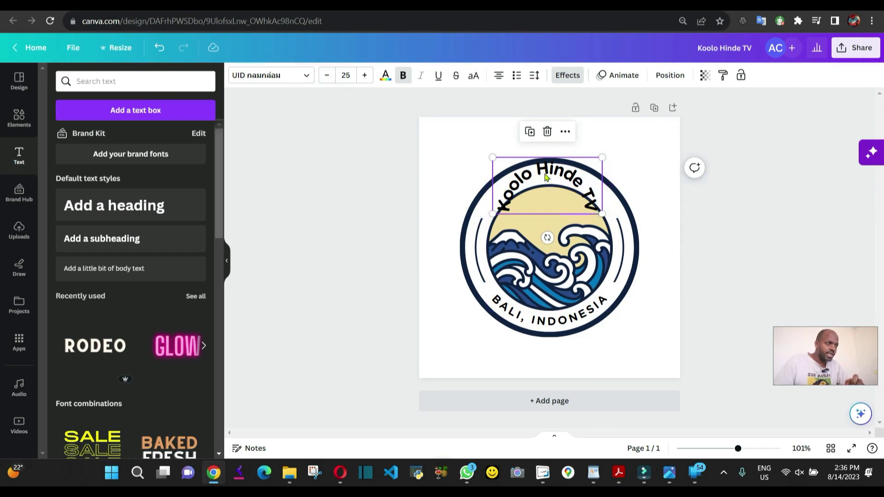
# Undo the accidental edit to the curved Koolo Hinde TV text
pyautogui.doubleClick(523, 186)
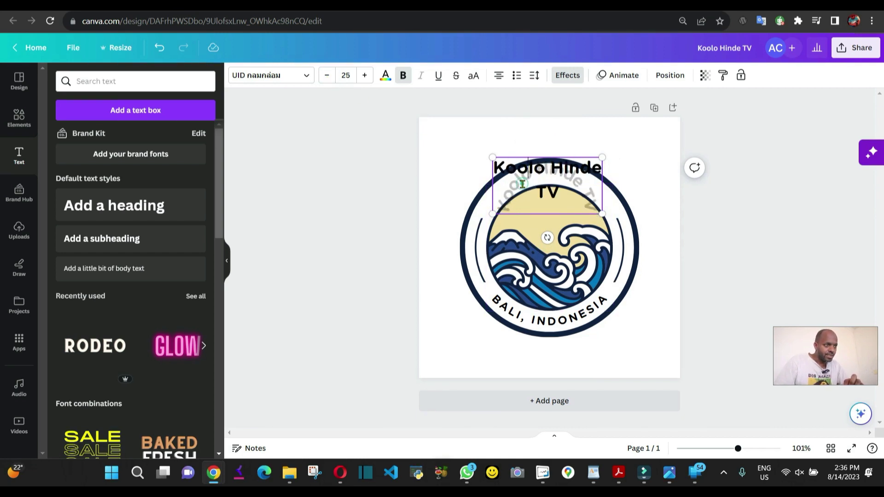
pyautogui.click(747, 229)
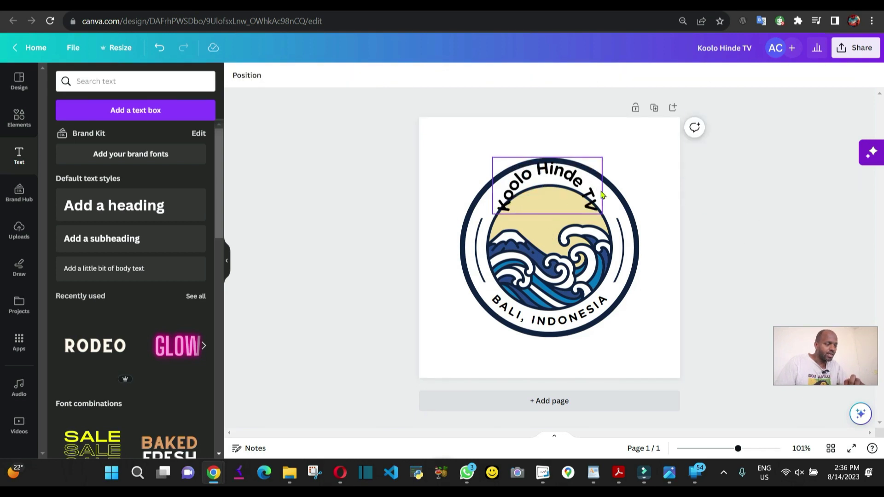
pyautogui.click(574, 183)
pyautogui.hotkey('ctrl', 'z')
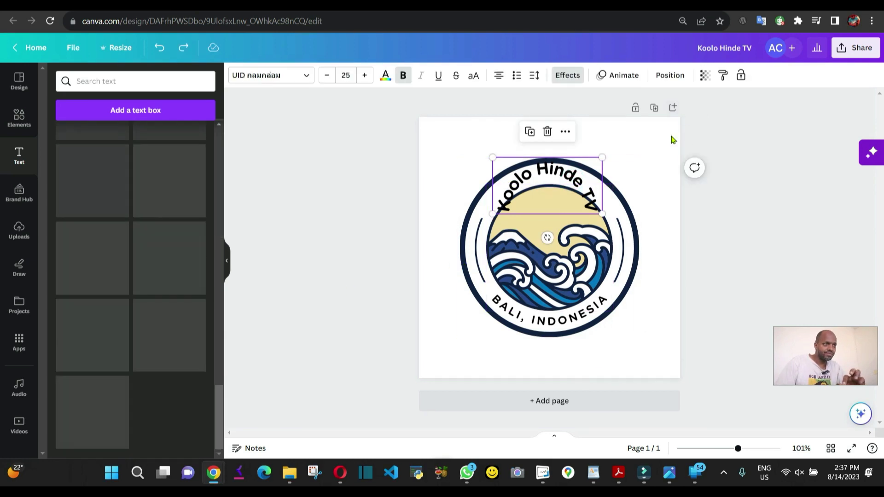
# Set the text's Curve effect to 61 so it spreads wider across the badge
pyautogui.click(567, 76)
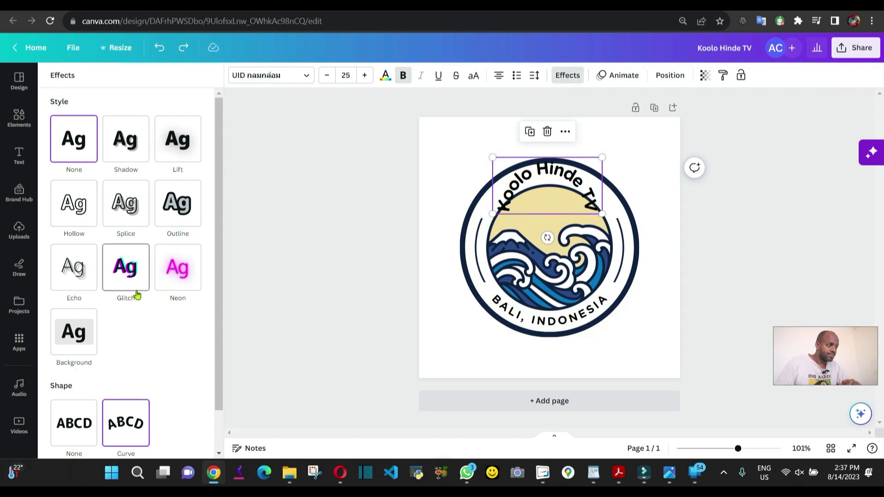
pyautogui.scroll(-1, 138, 294)
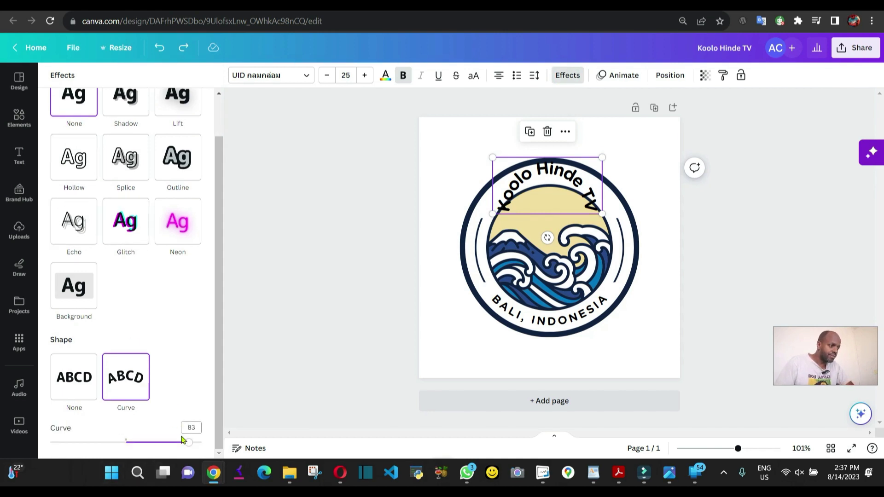
pyautogui.click(193, 443)
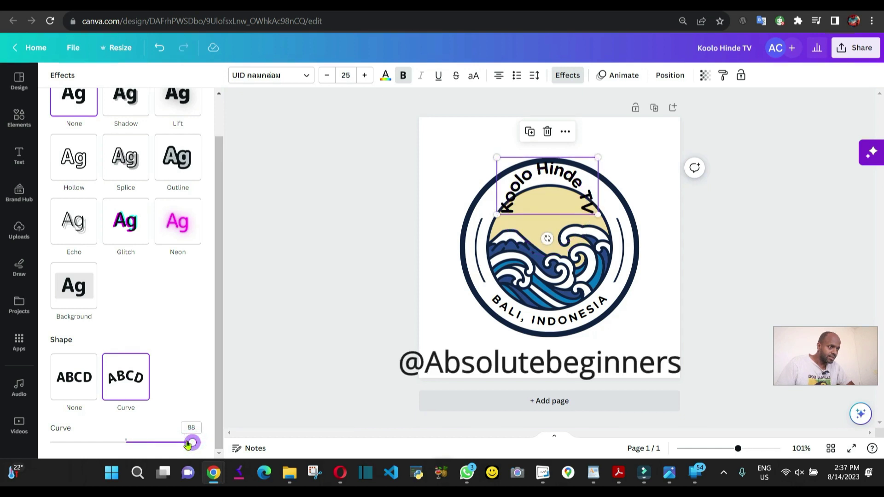
pyautogui.moveTo(193, 444); pyautogui.dragTo(172, 444)
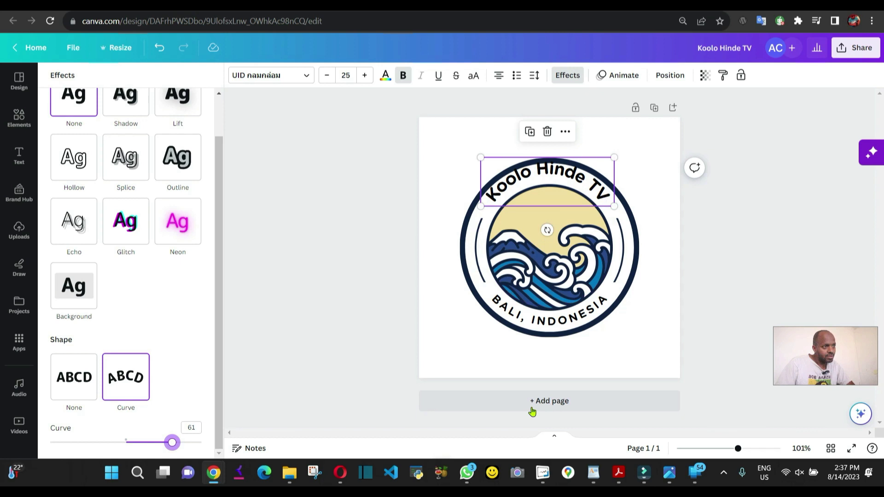
pyautogui.click(840, 197)
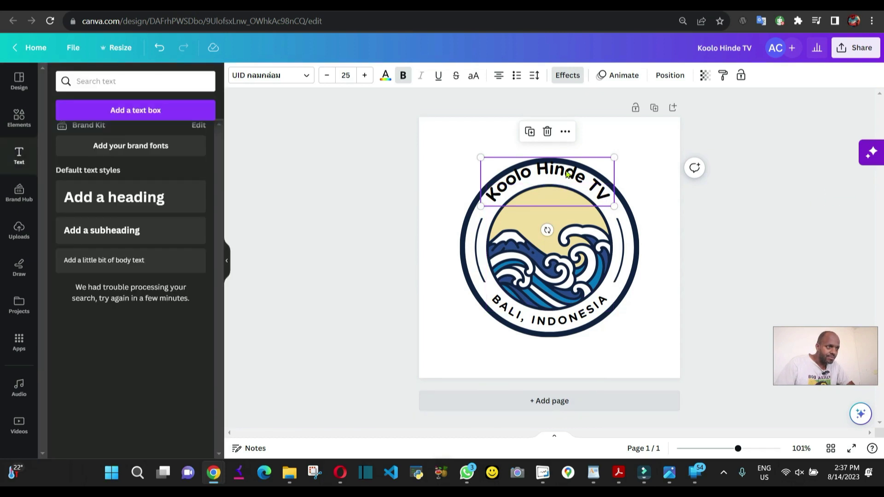
# Centre the Koolo Hinde TV text horizontally on the badge and ease its curve to 58
pyautogui.moveTo(566, 173); pyautogui.dragTo(567, 175)
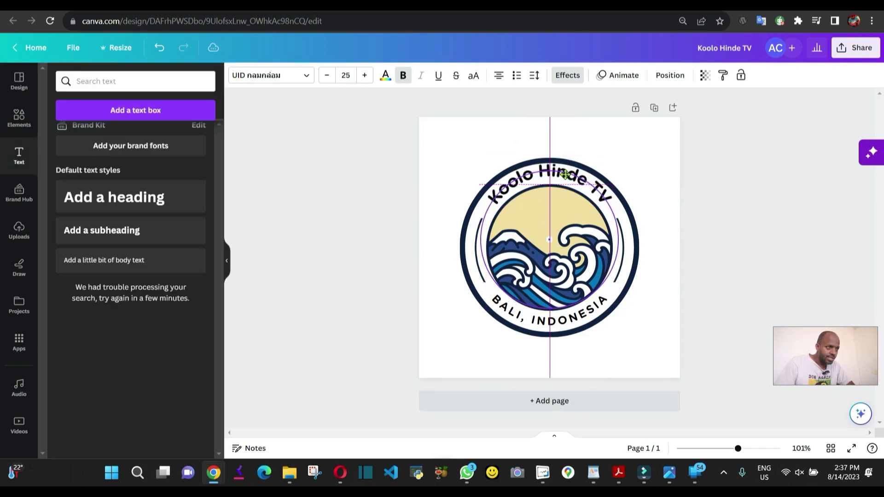
pyautogui.click(797, 208)
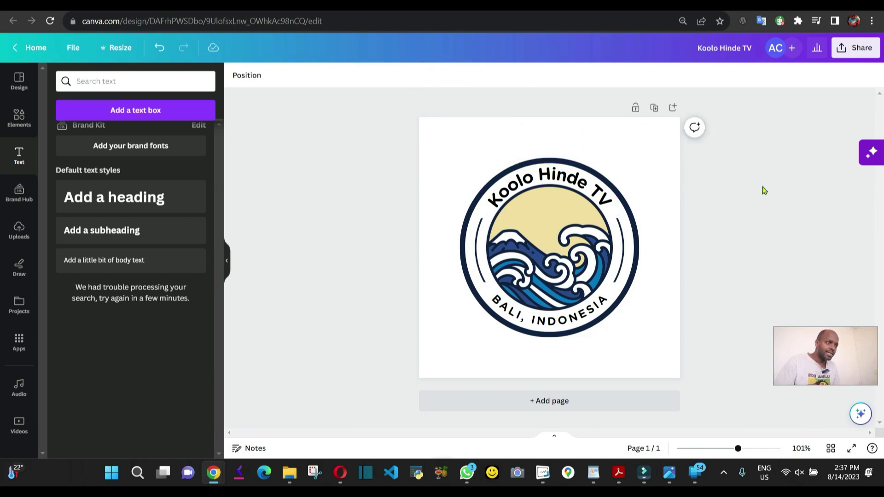
pyautogui.click(576, 175)
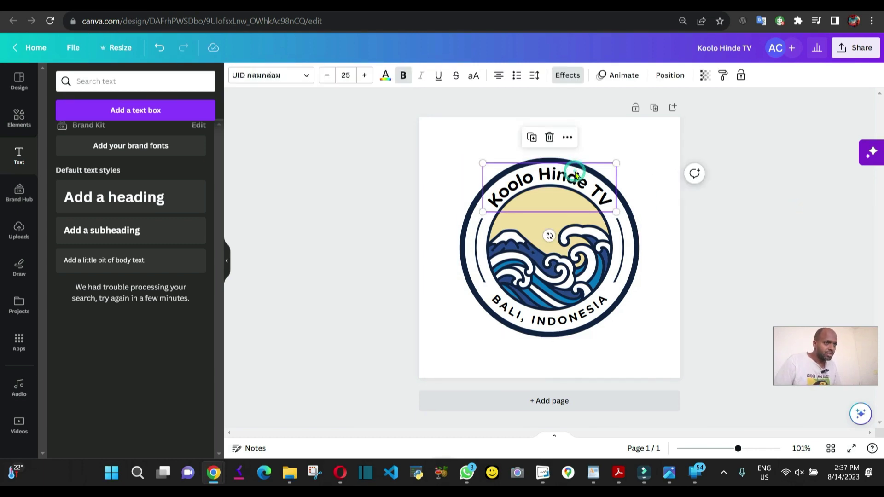
pyautogui.click(572, 76)
pyautogui.scroll(-2, 175, 362)
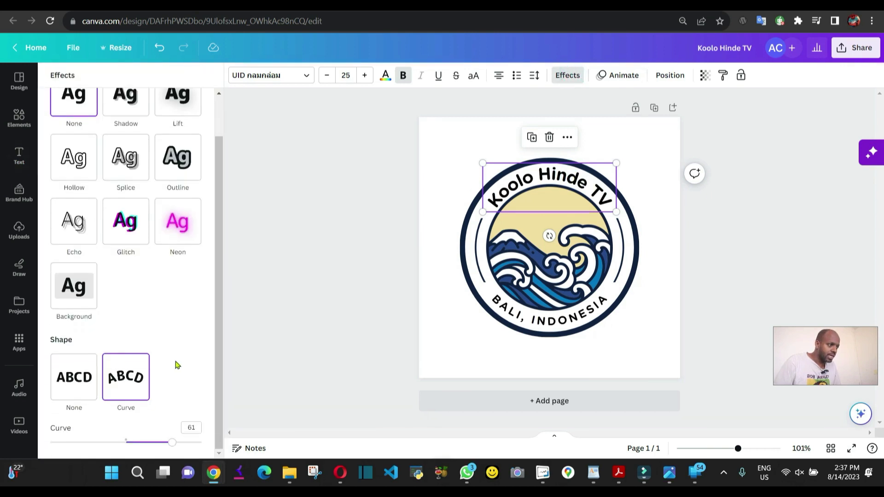
pyautogui.moveTo(171, 443); pyautogui.dragTo(170, 443)
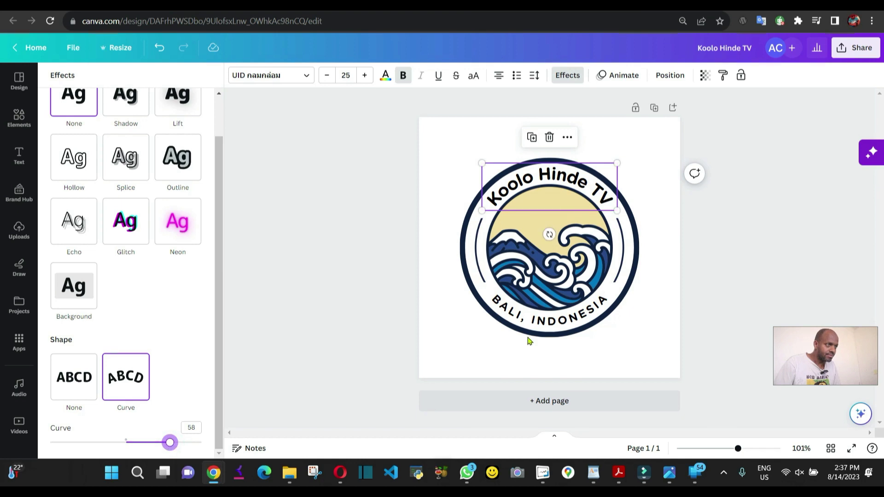
pyautogui.click(740, 253)
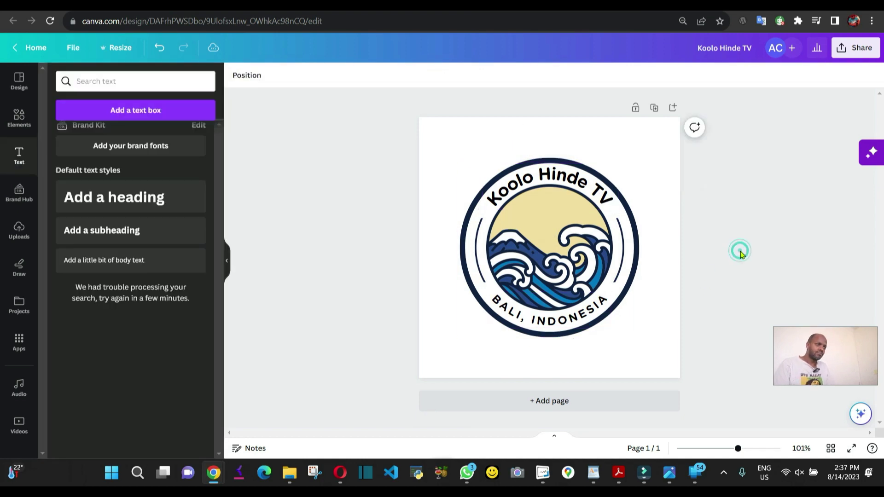